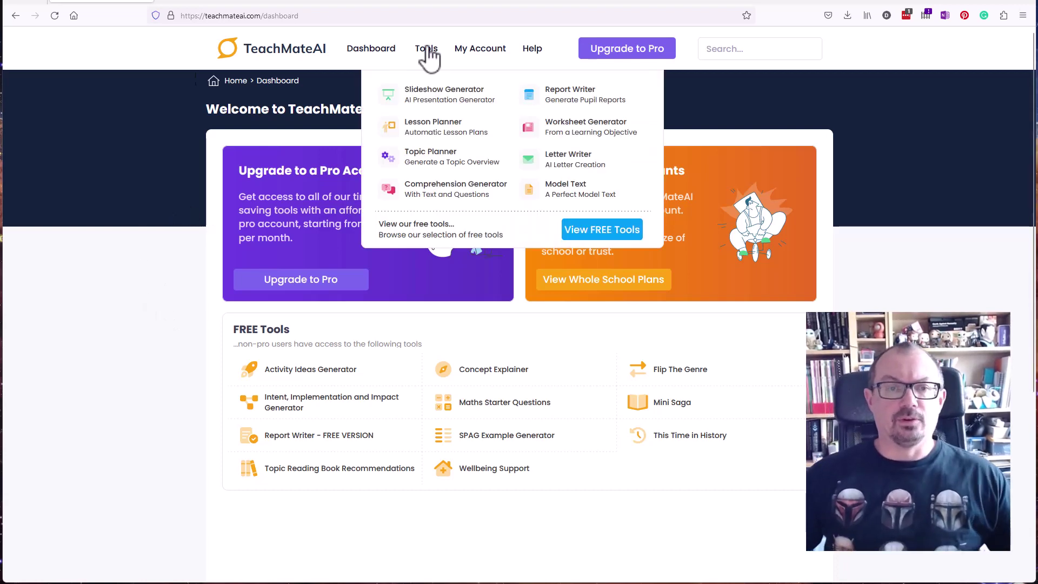
Step: Generate Year 4 activity ideas on food chains and food webs for England's 2014 National Curriculum
mouse_move(441, 43)
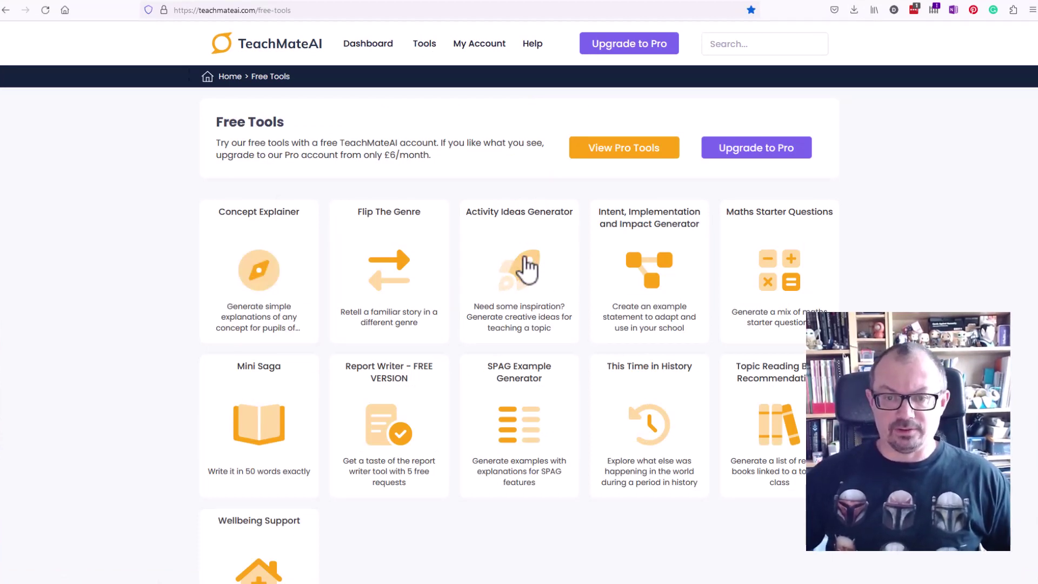
click(554, 284)
click(269, 406)
text(Teaching about f)
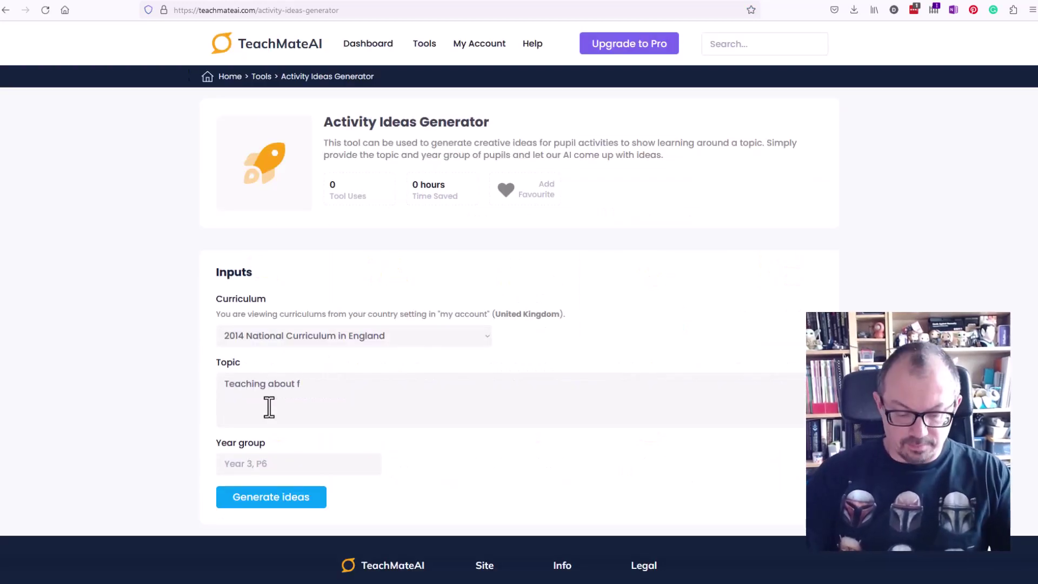
text(ood chains and food webs)
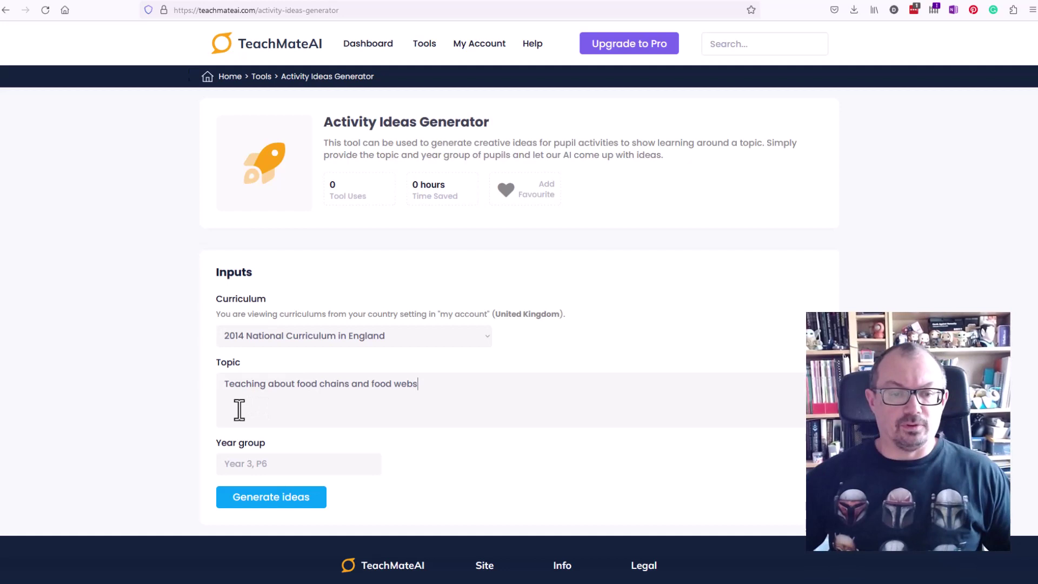
click(267, 466)
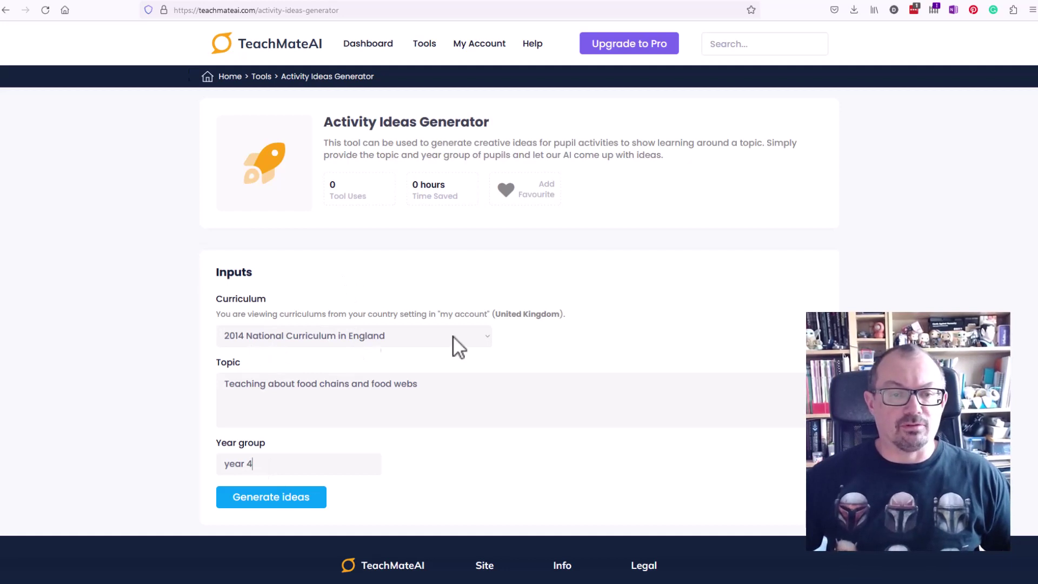
click(489, 341)
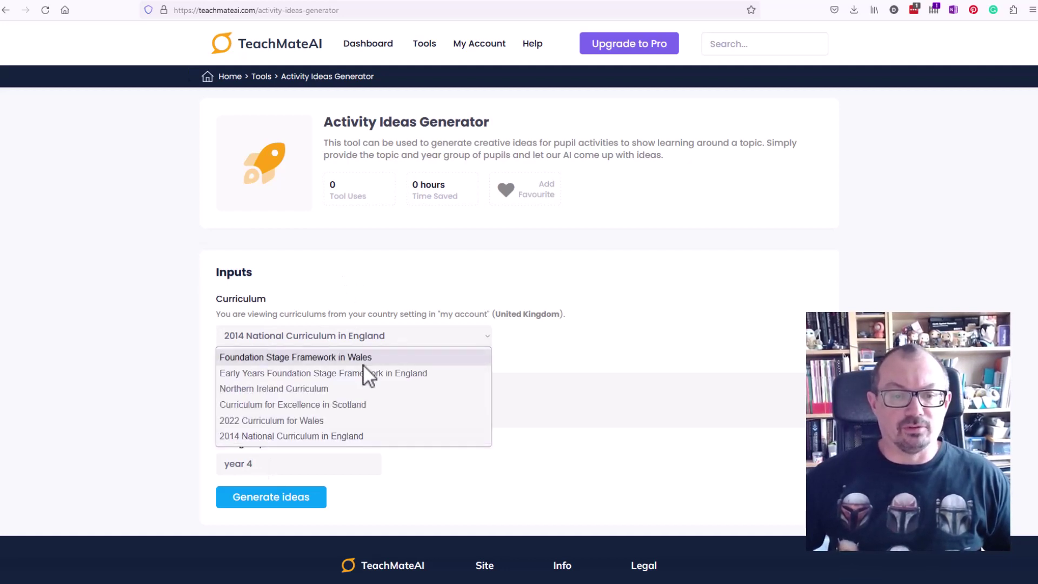
click(626, 317)
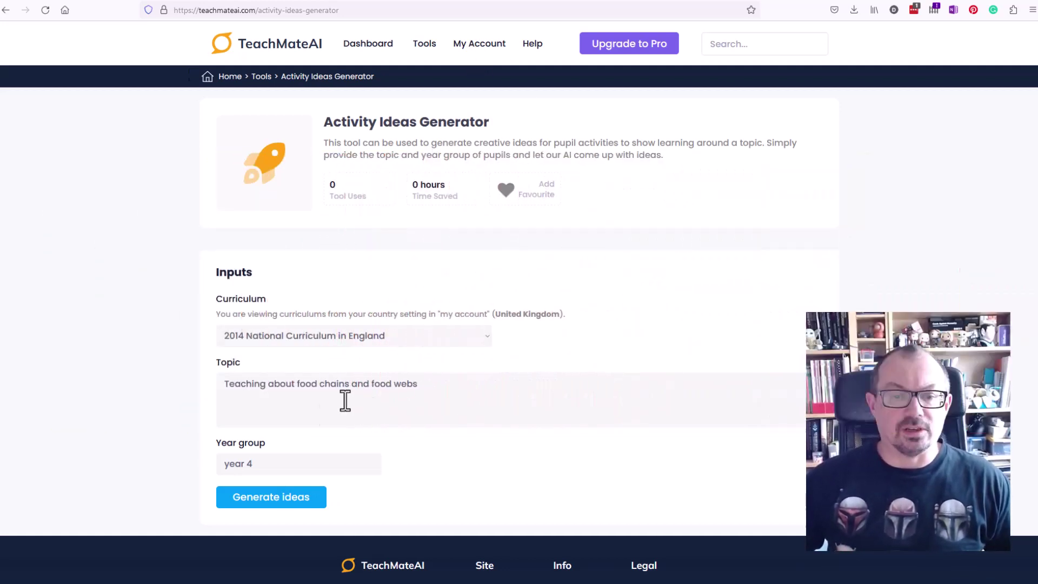
click(269, 503)
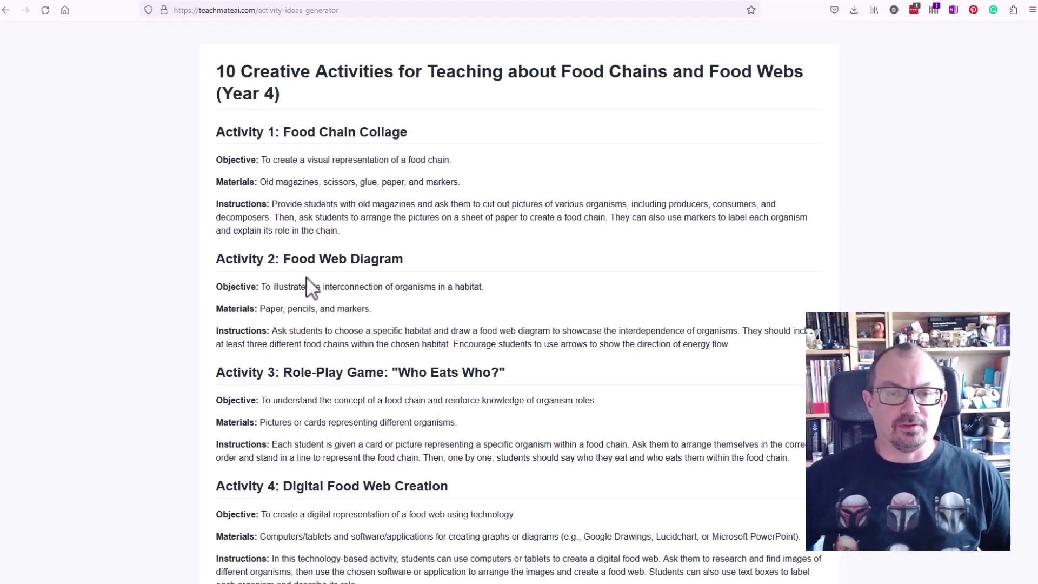
Step: Scroll through the ten generated food chain and food web activities
scroll(437, 300, down, 2)
scroll(436, 300, down, 3)
scroll(433, 294, up, 6)
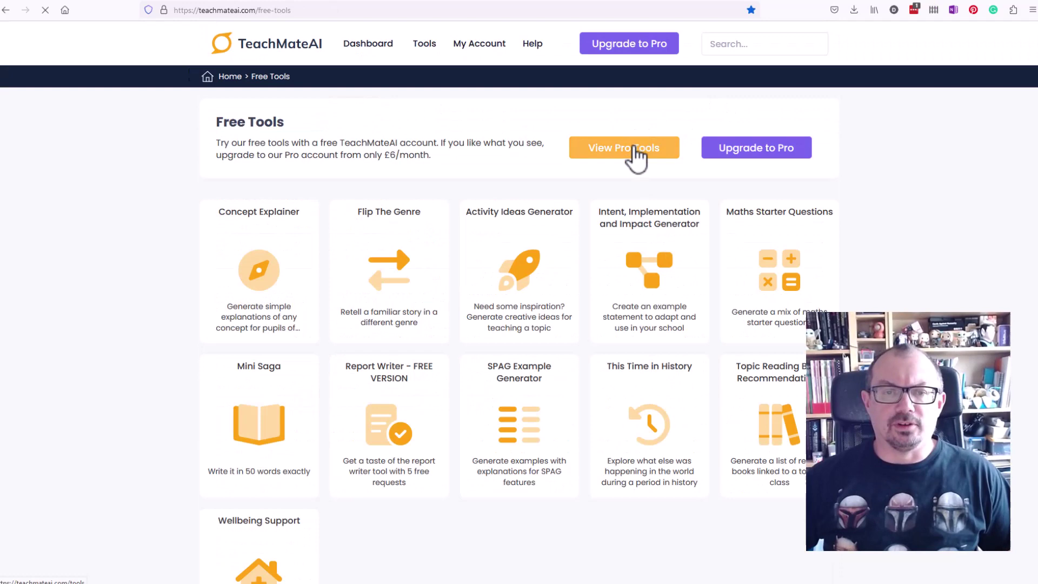
Step: Show all TeachMateAI tools and browse the grid, including Lesson Planner
click(636, 158)
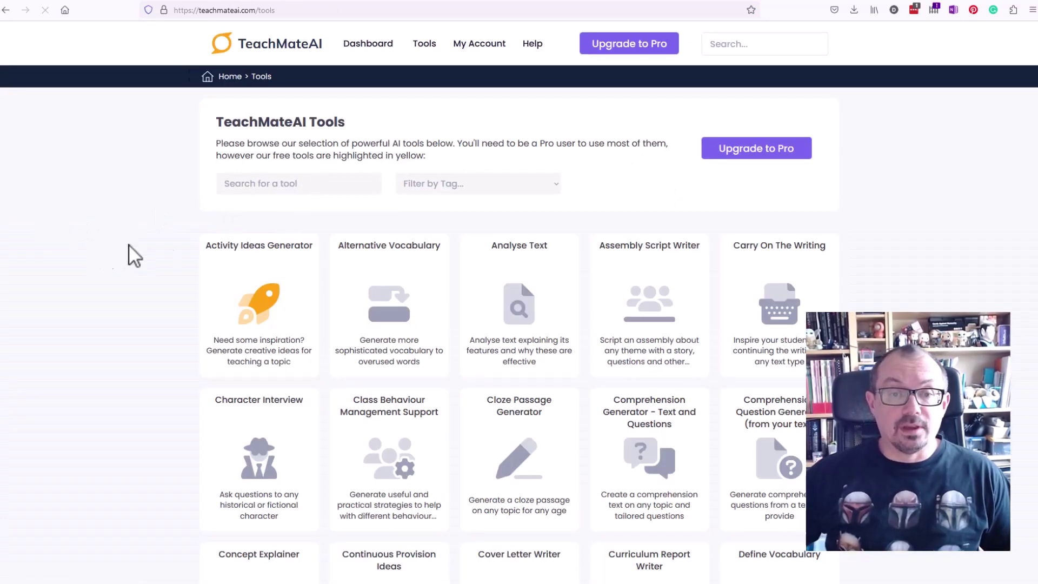
scroll(522, 271, down, 1)
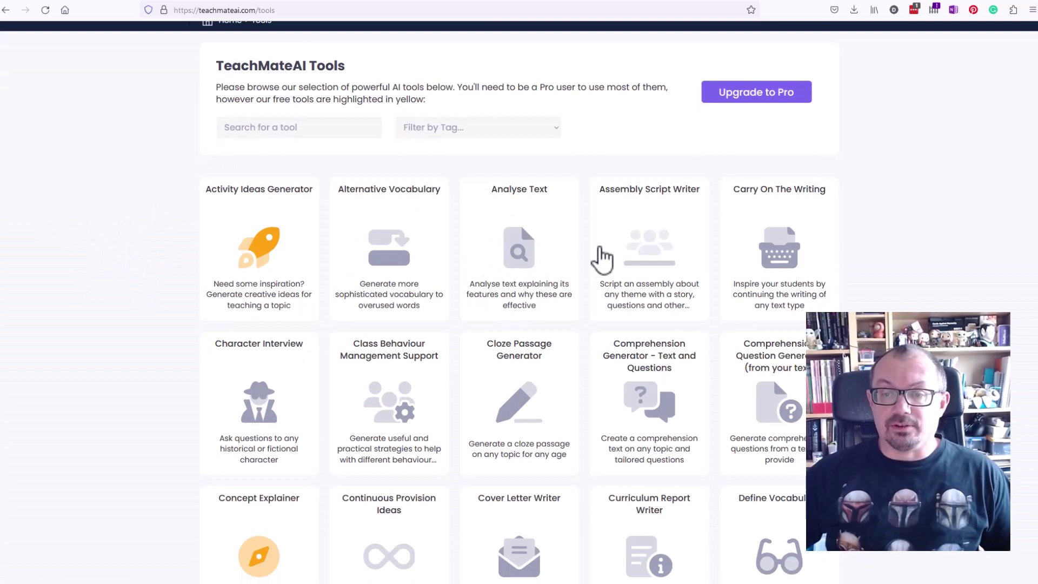
scroll(280, 273, down, 5)
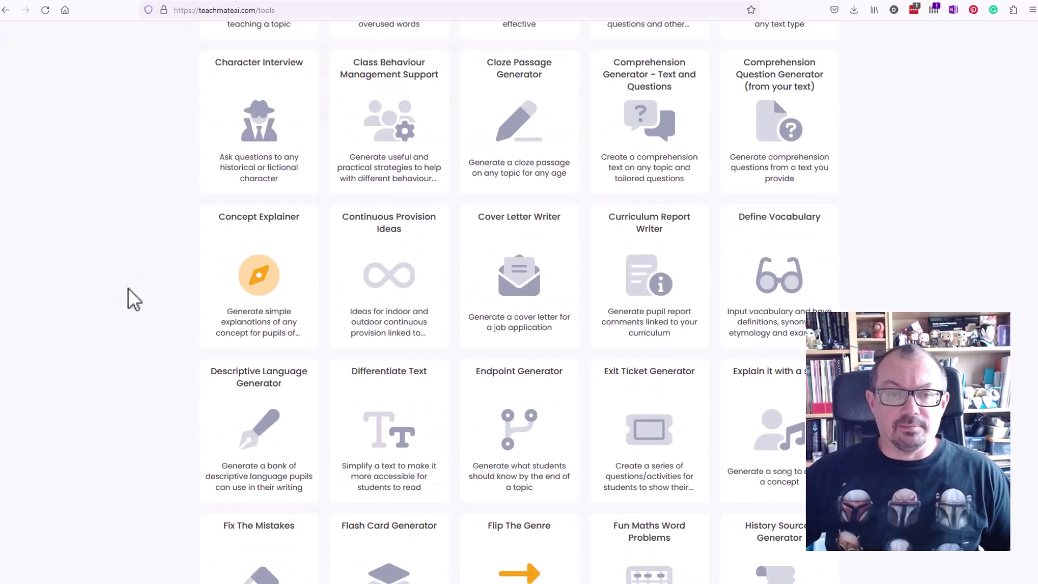
scroll(612, 165, down, 2)
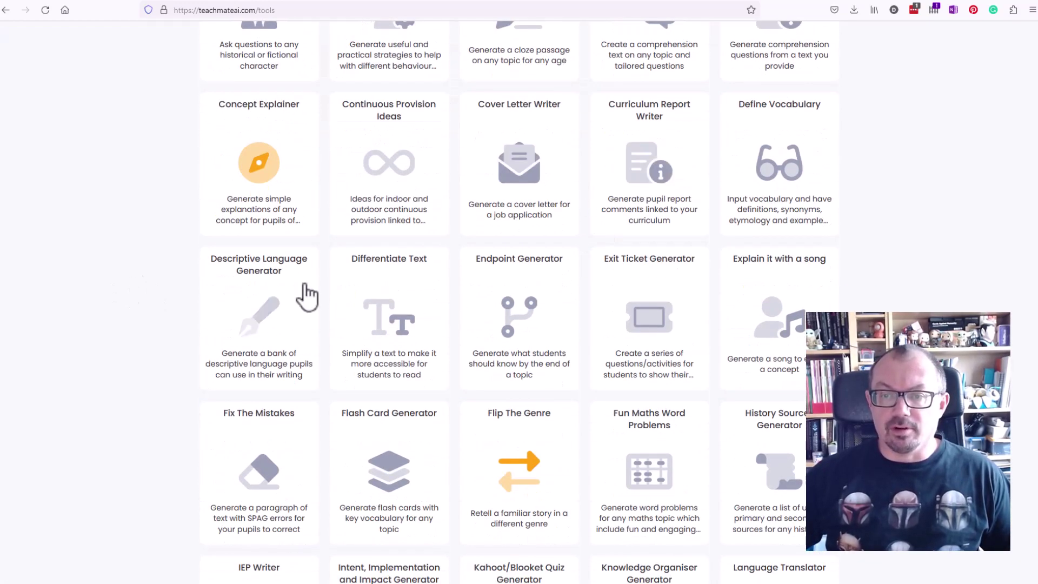
scroll(303, 297, down, 9)
scroll(295, 292, down, 1)
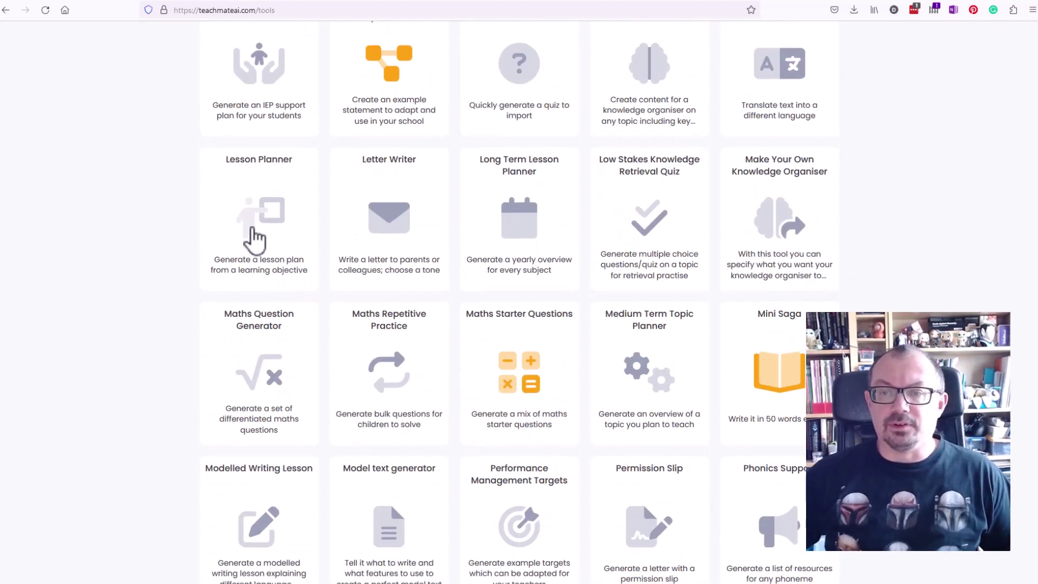
scroll(253, 229, up, 18)
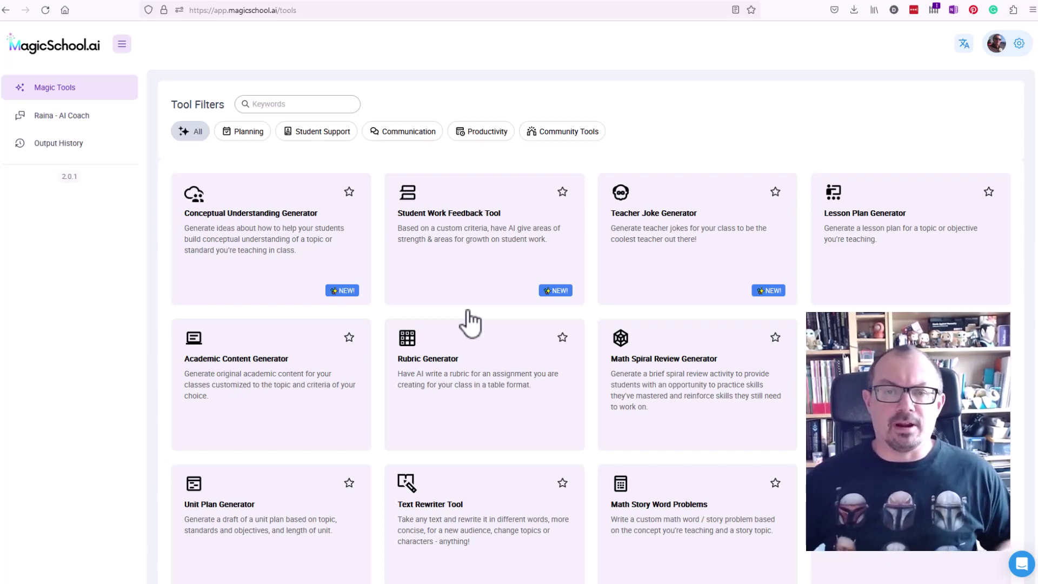
Step: Open the Lesson Plan Generator with grade 4th and topic Digestion of food
click(890, 241)
click(226, 163)
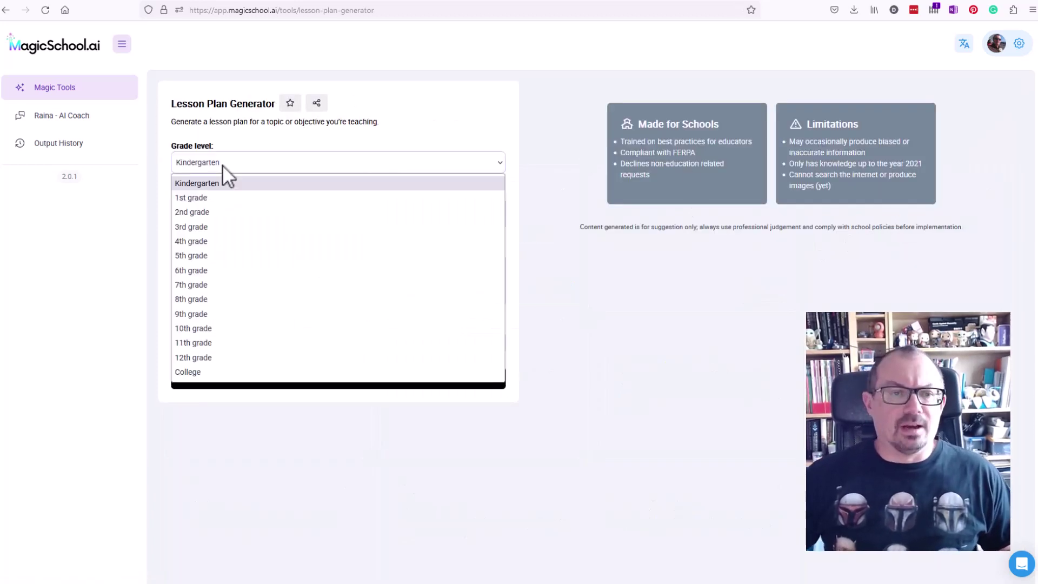
click(187, 242)
click(202, 213)
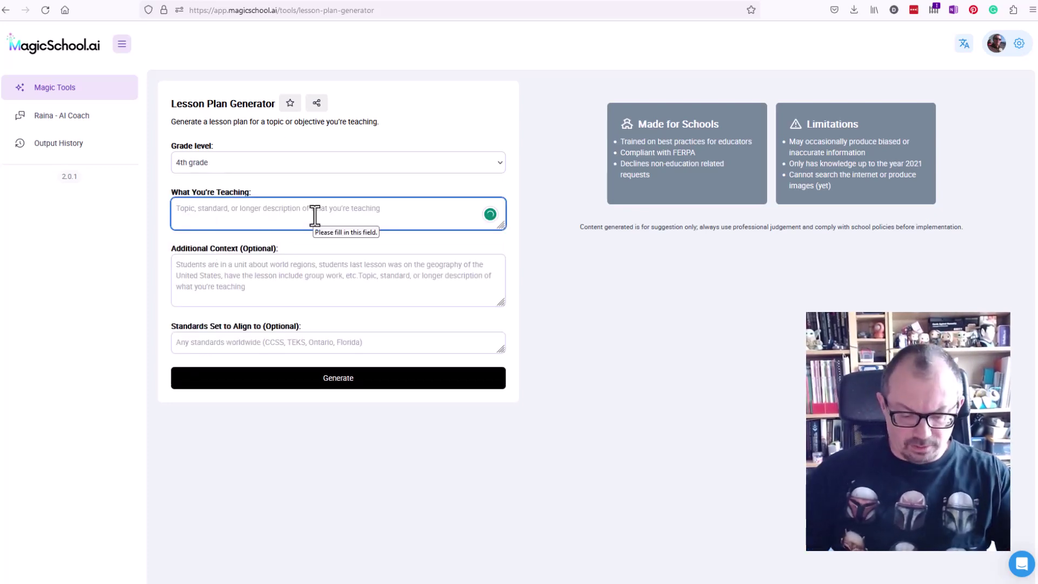
text(Digestion of food)
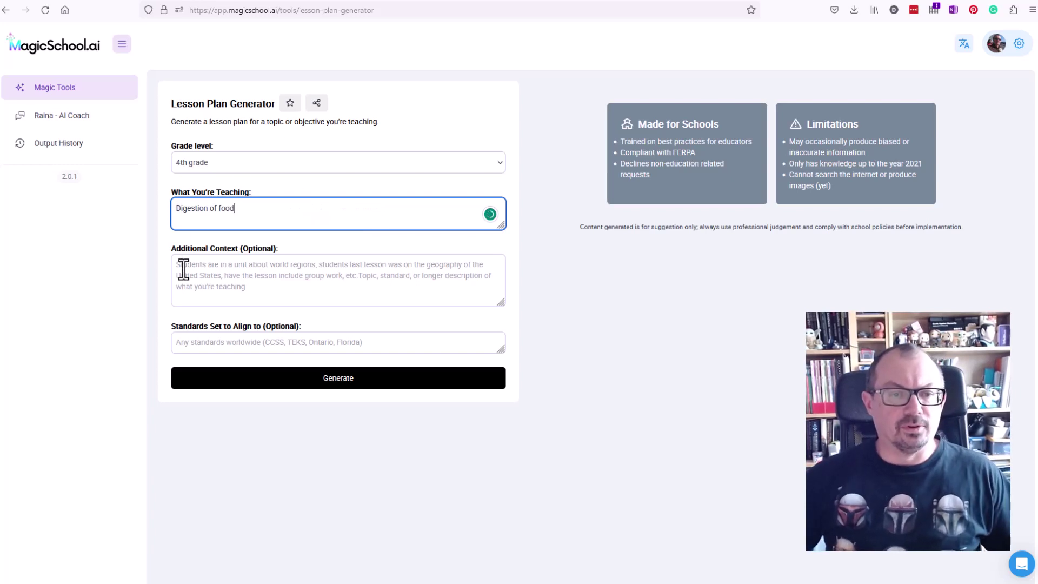
Step: Add context on what happens to eaten food, aligned to the English national curriculum for science
click(217, 281)
text(I)
text(ooking at the po)
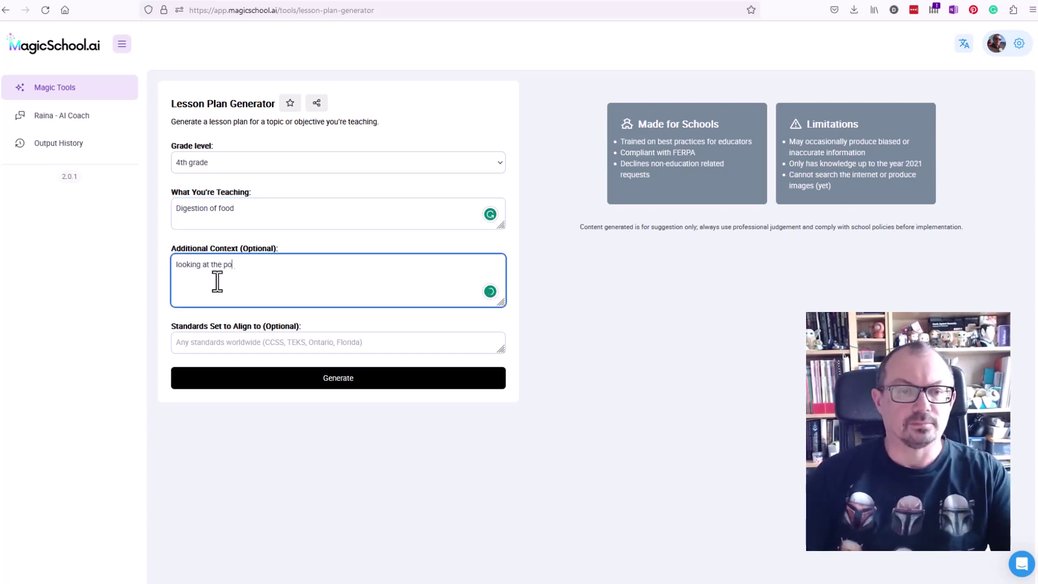
text(cess of digestion and what happens to food when we eat it)
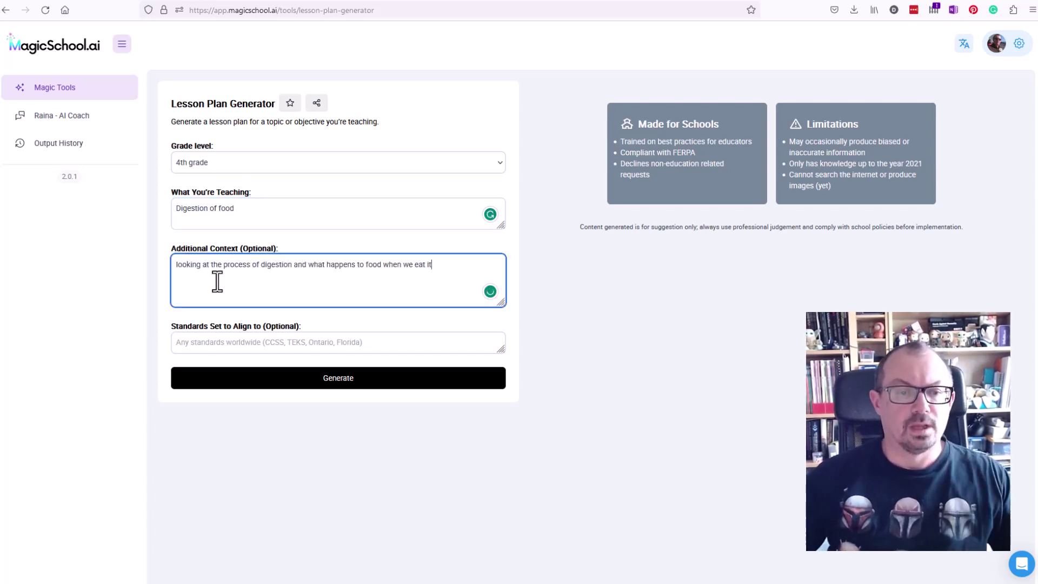
click(196, 342)
text(en)
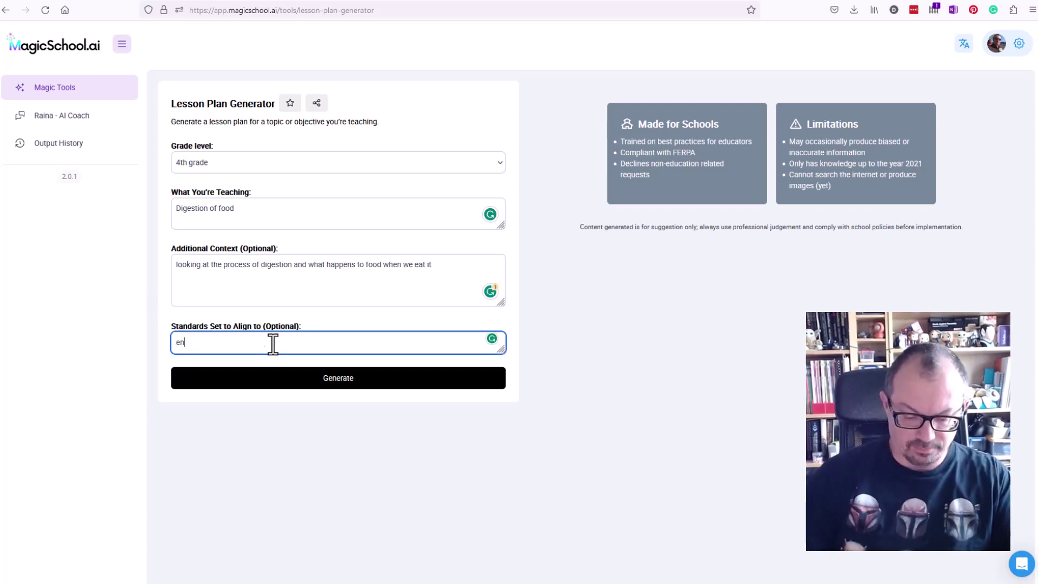
text(glish national curriculum for science)
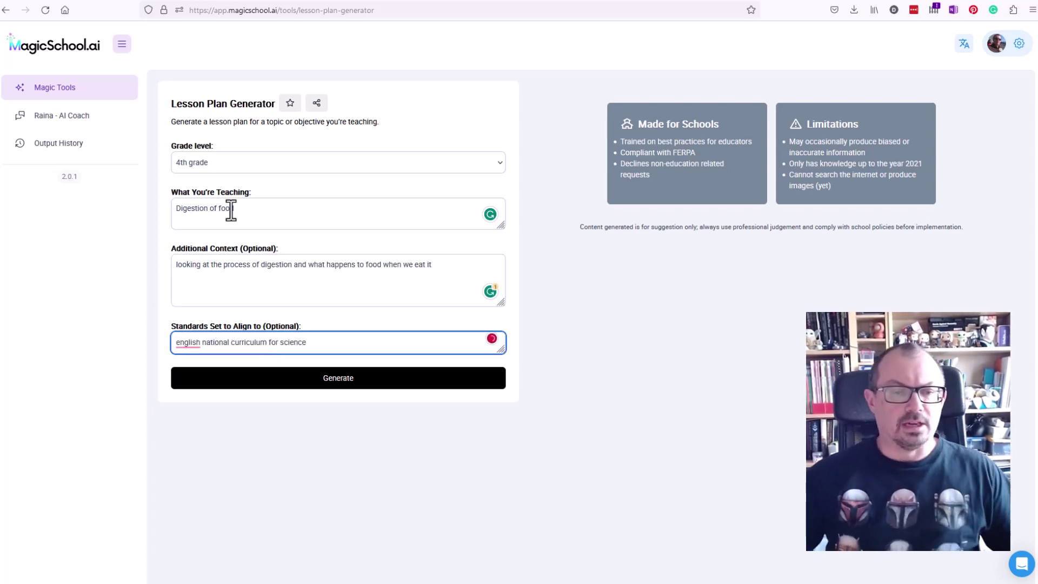
Step: Generate the digestion lesson plan and review it down to Standards Addressed
click(354, 384)
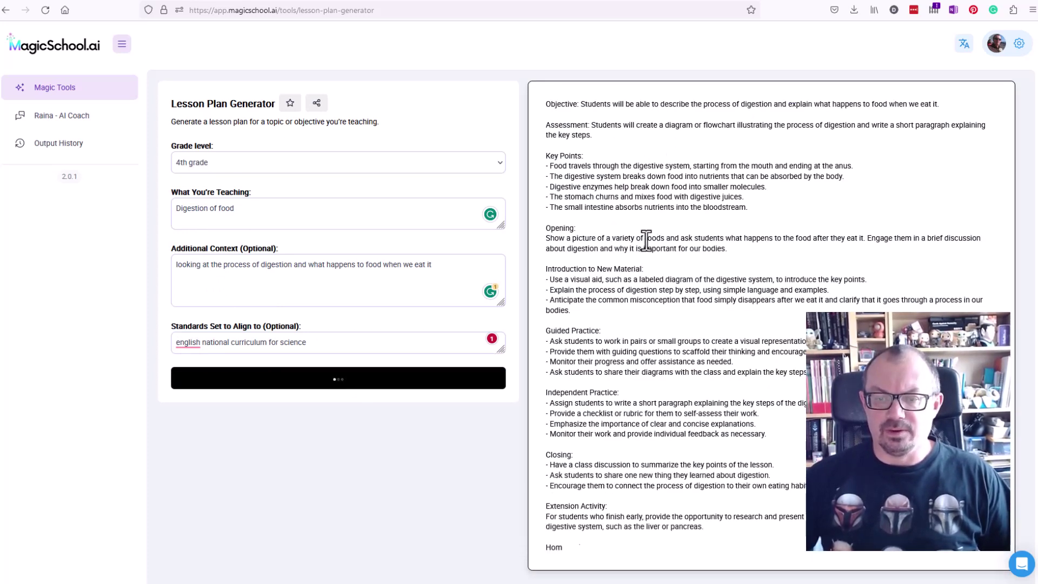
scroll(718, 260, down, 1)
scroll(718, 259, down, 2)
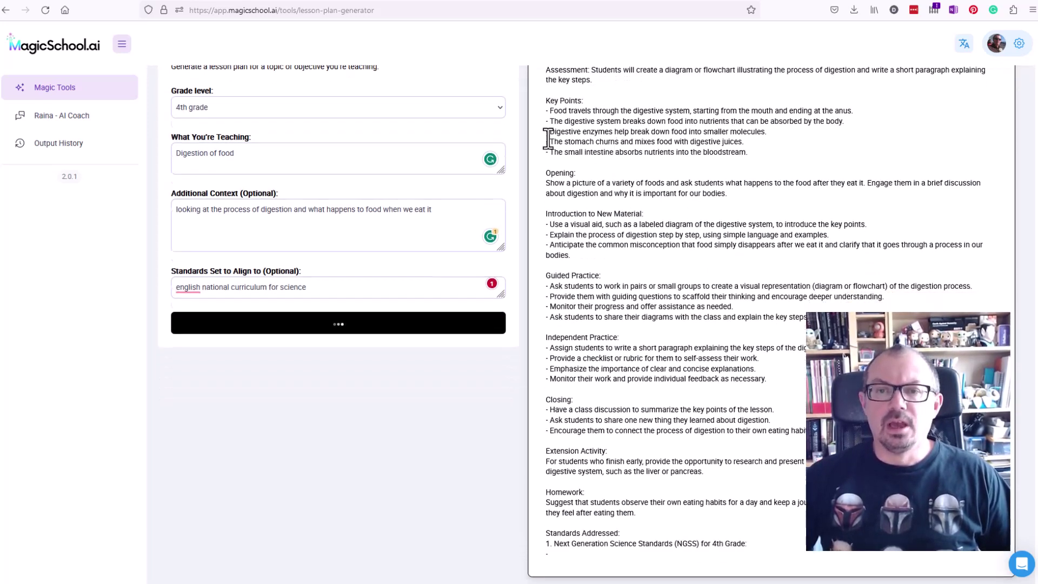
scroll(591, 192, down, 1)
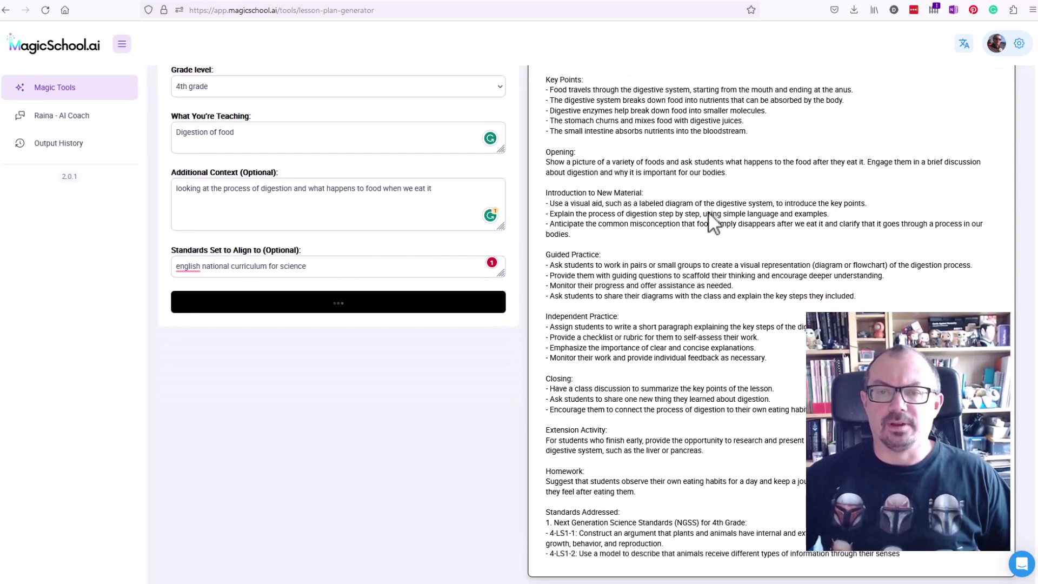
scroll(654, 303, down, 2)
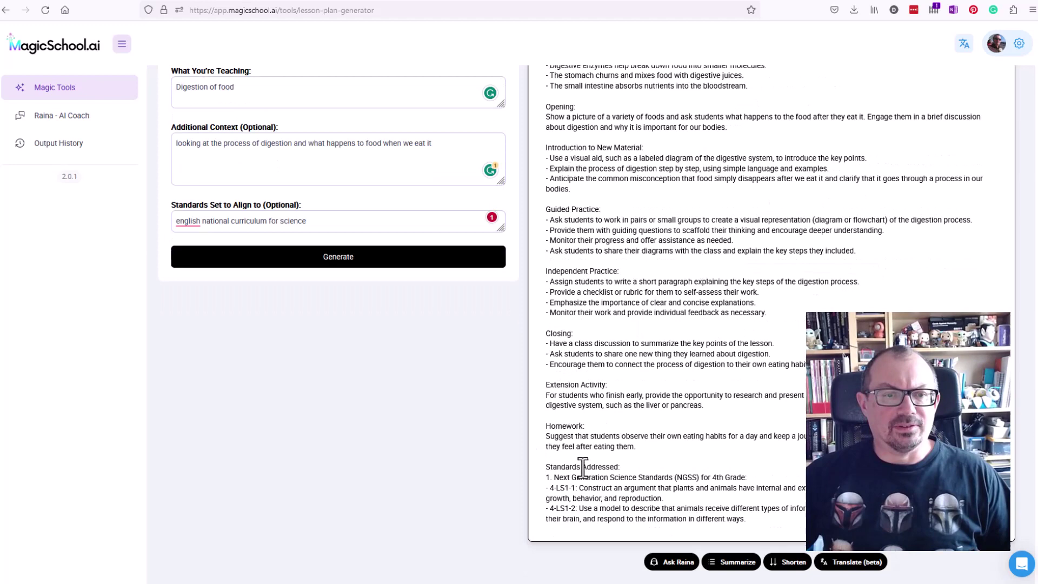
drag(545, 464, 747, 520)
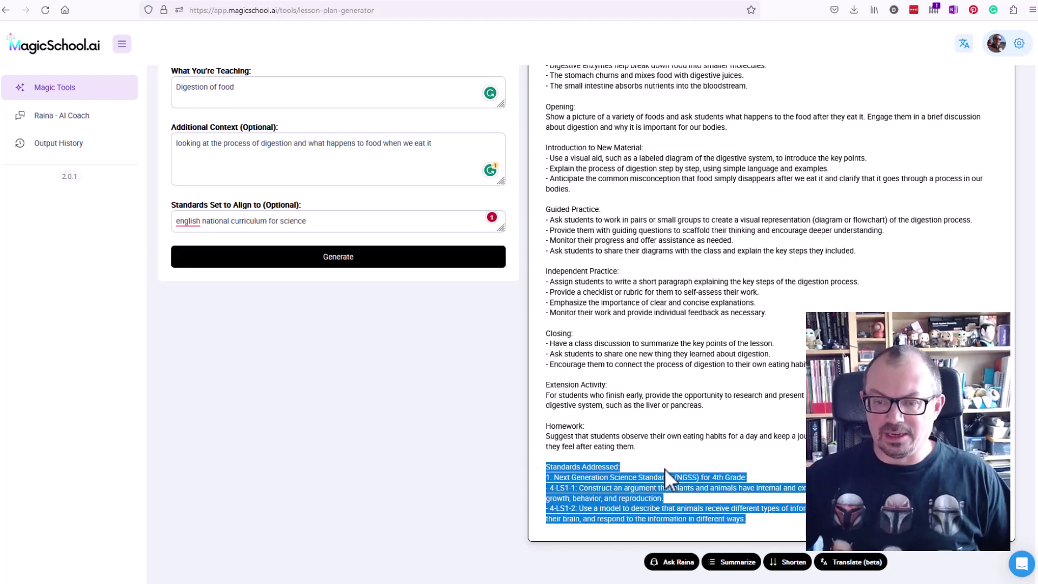
click(689, 494)
scroll(689, 494, up, 3)
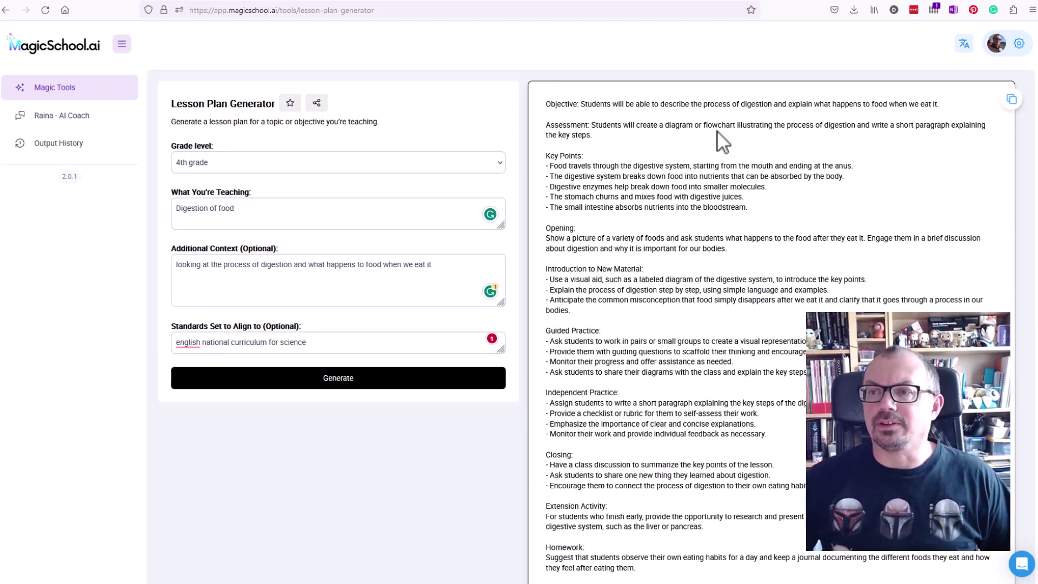
Step: Go back to the Magic Tools collection
key(alt+Left)
scroll(767, 292, down, 8)
scroll(768, 291, up, 8)
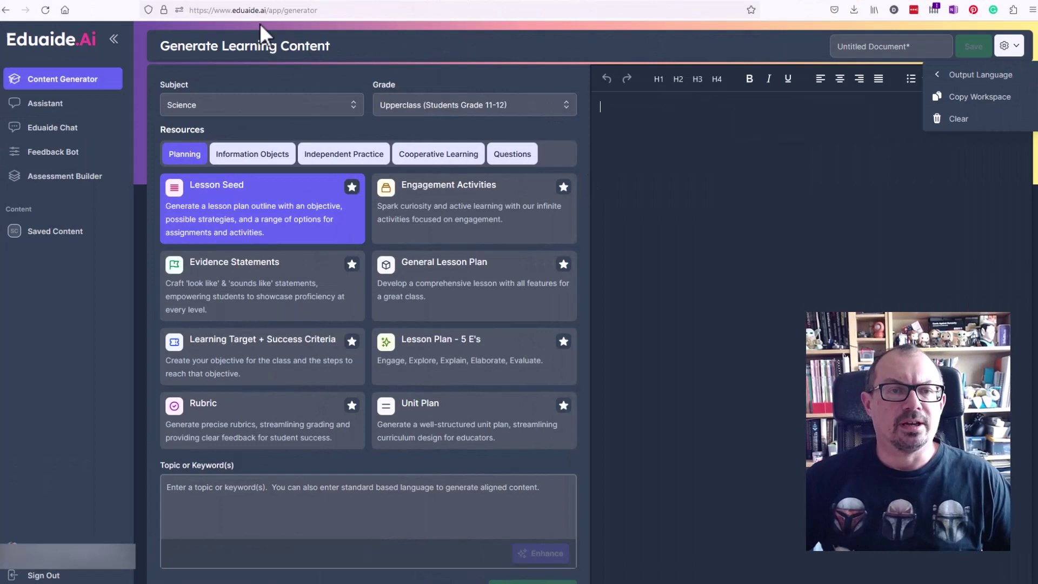
Step: Set the grade to 5th Grade Students and the topic to 'Life cycles of animals and plants'
click(338, 62)
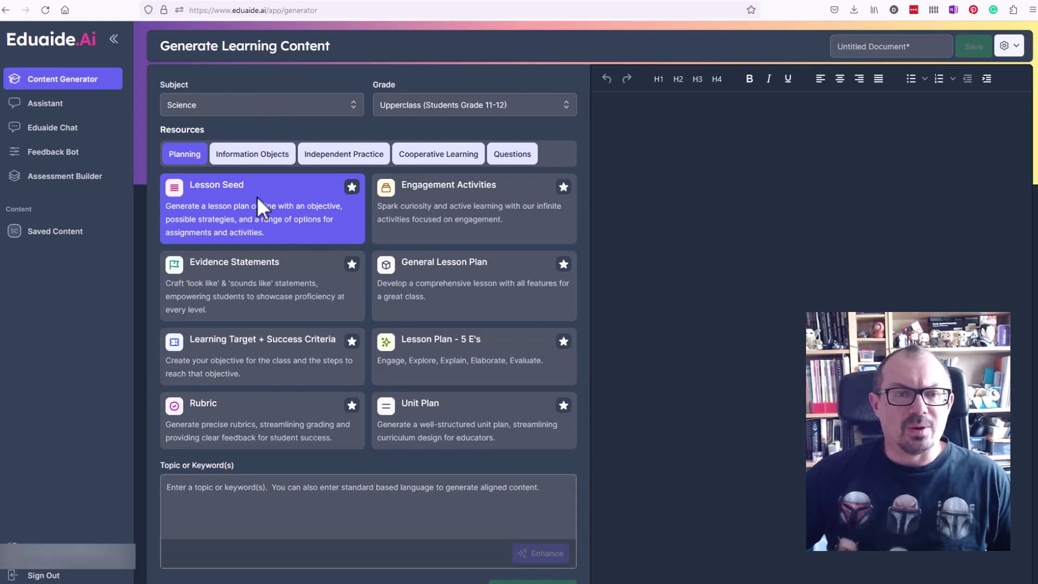
click(453, 104)
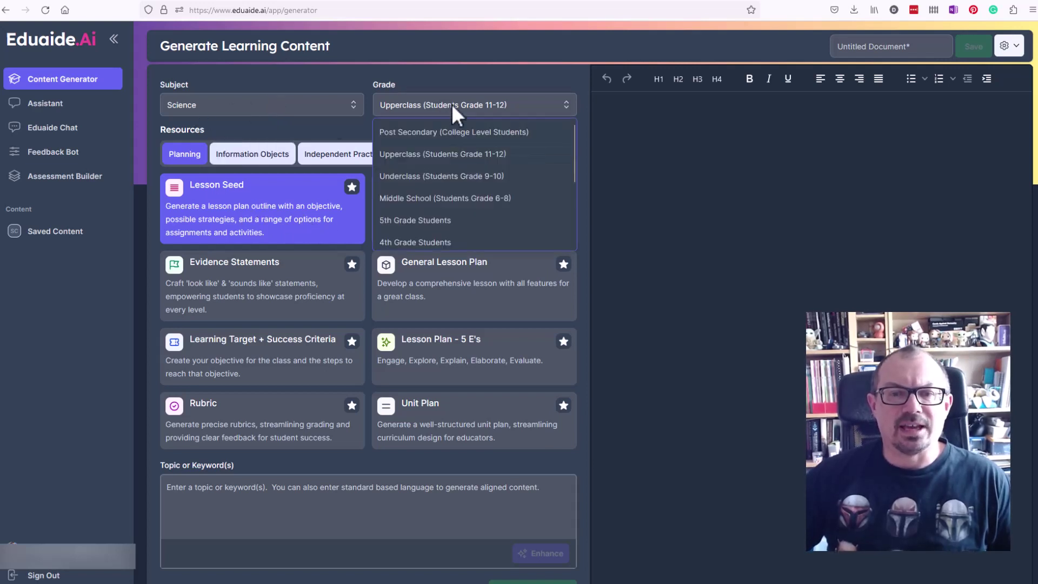
scroll(447, 184, down, 3)
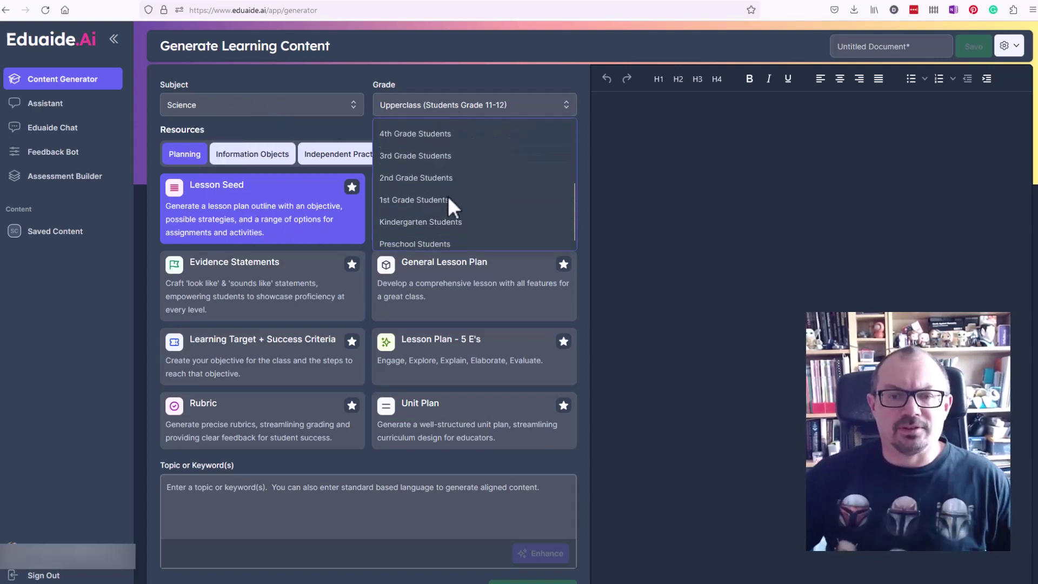
scroll(466, 192, up, 3)
click(414, 220)
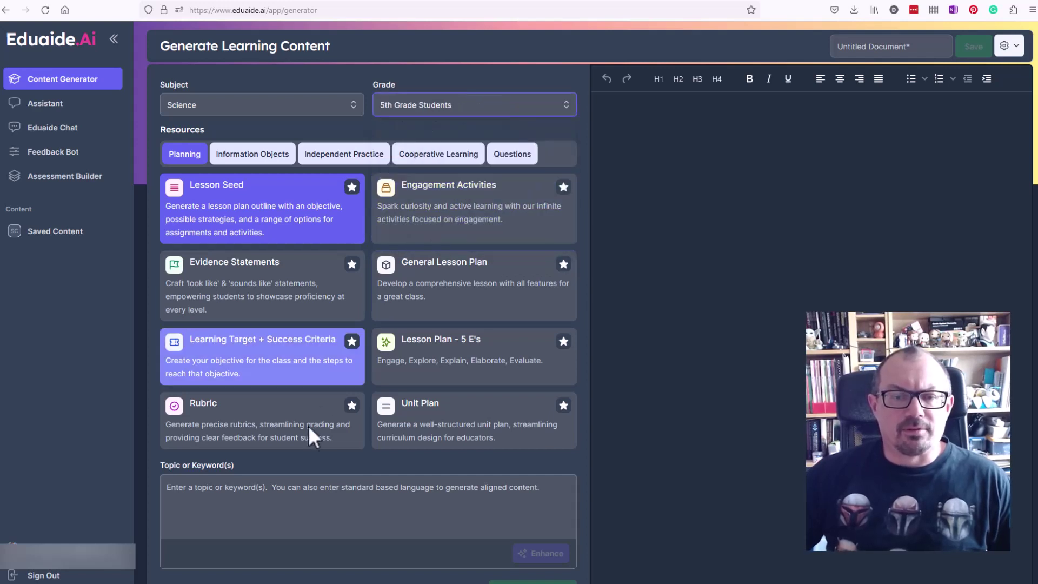
text(Life)
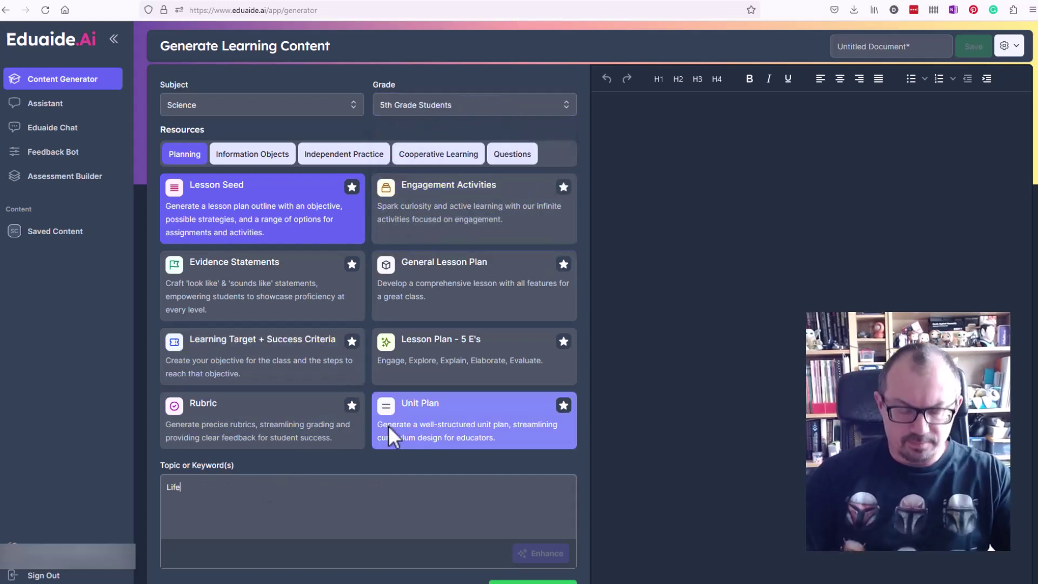
text( cycles of animals and plants)
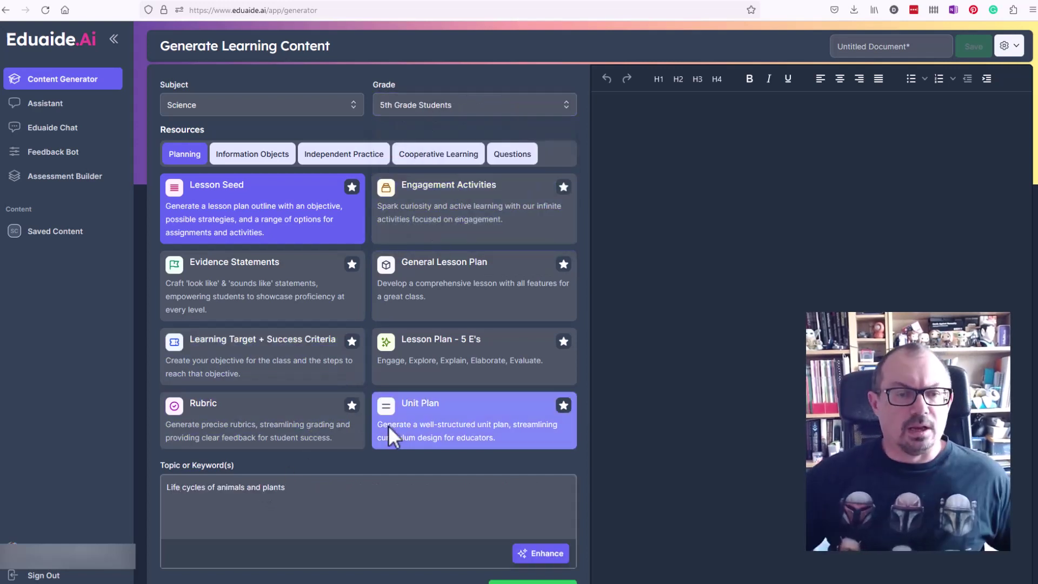
Step: Enhance the life-cycles topic into a fuller learning objective
click(544, 554)
scroll(756, 390, down, 1)
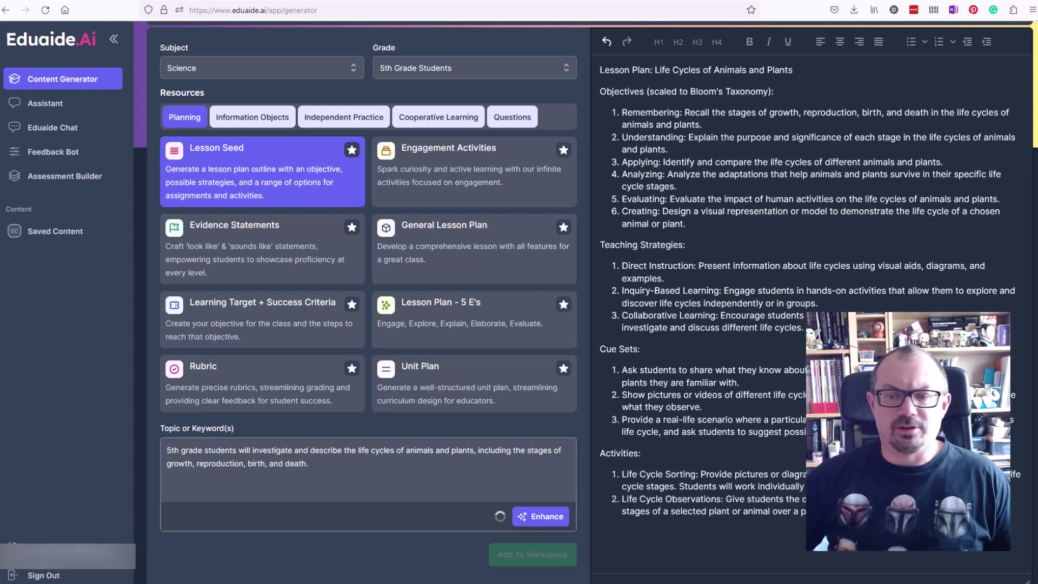
scroll(700, 365, down, 1)
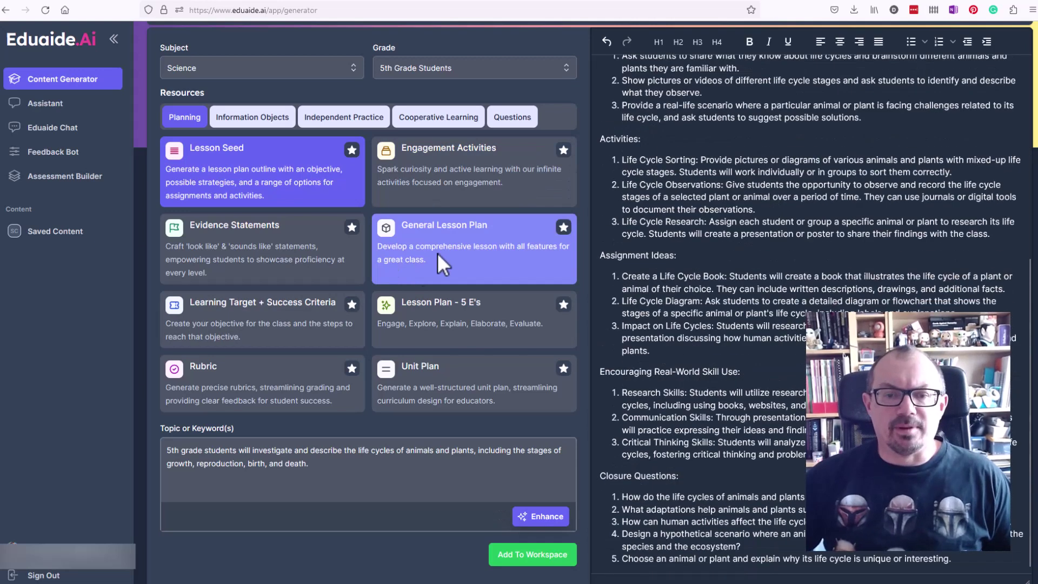
Step: Add a General Lesson Plan on life cycles to the workspace
click(446, 248)
click(321, 473)
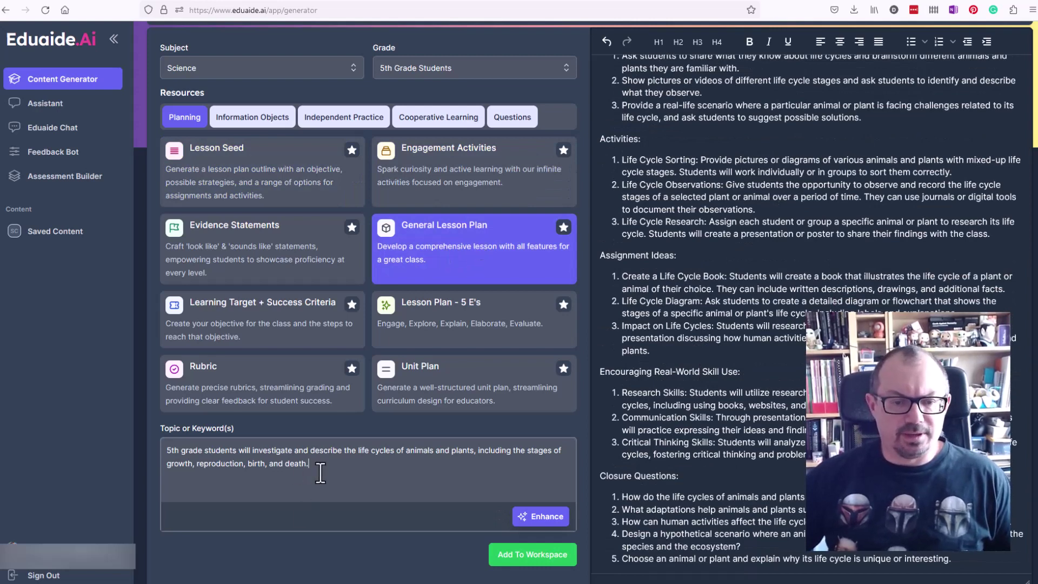
click(533, 554)
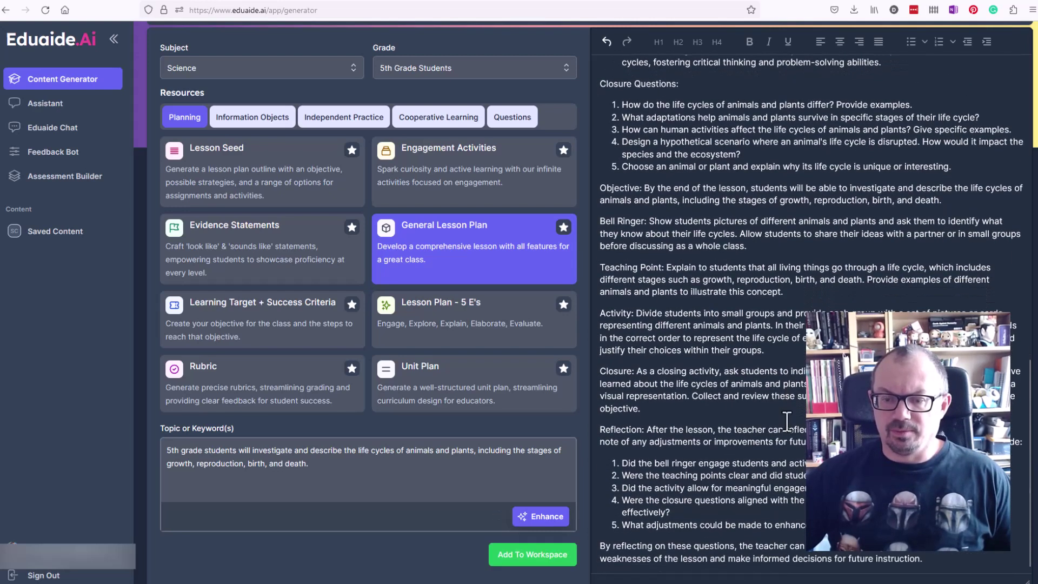
scroll(352, 283, up, 1)
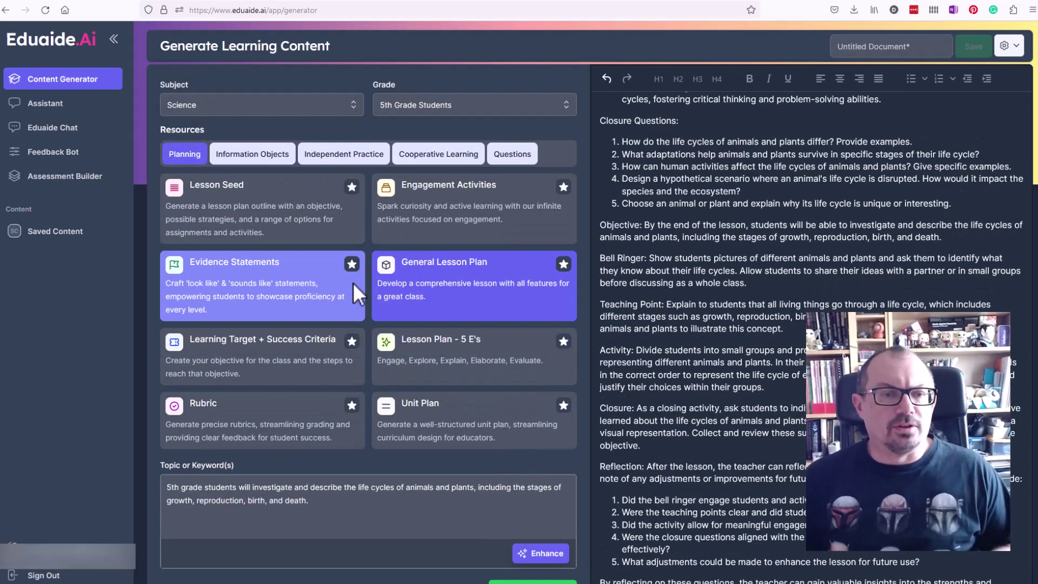